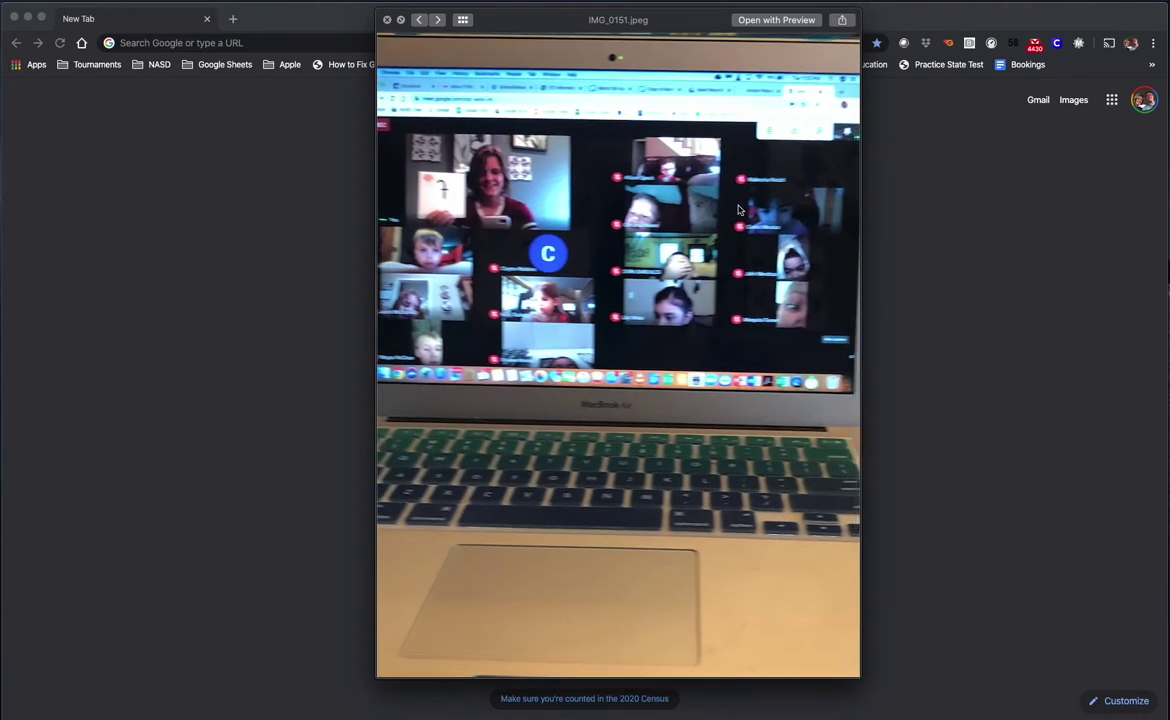
Close the image preview, go to chrome.google.com and open the Chrome extensions store
{"action": "left_click", "coordinate": [387, 19]}
{"action": "left_click", "coordinate": [242, 43]}
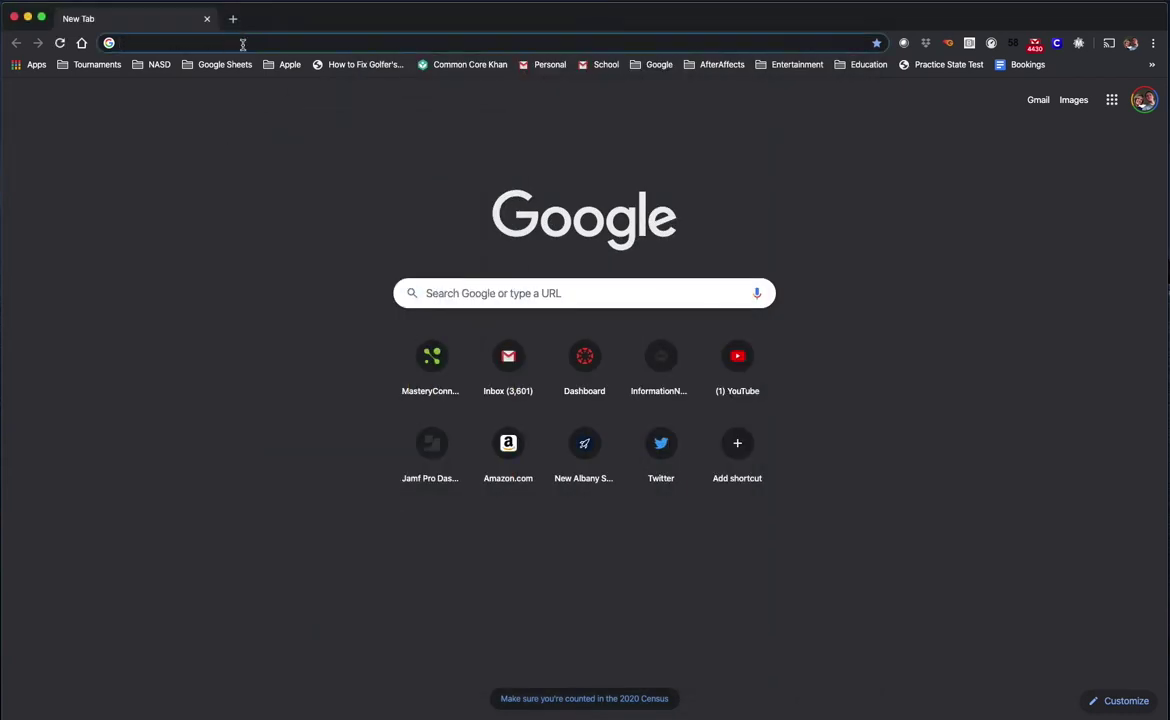
{"action": "type", "text": "chrom"}
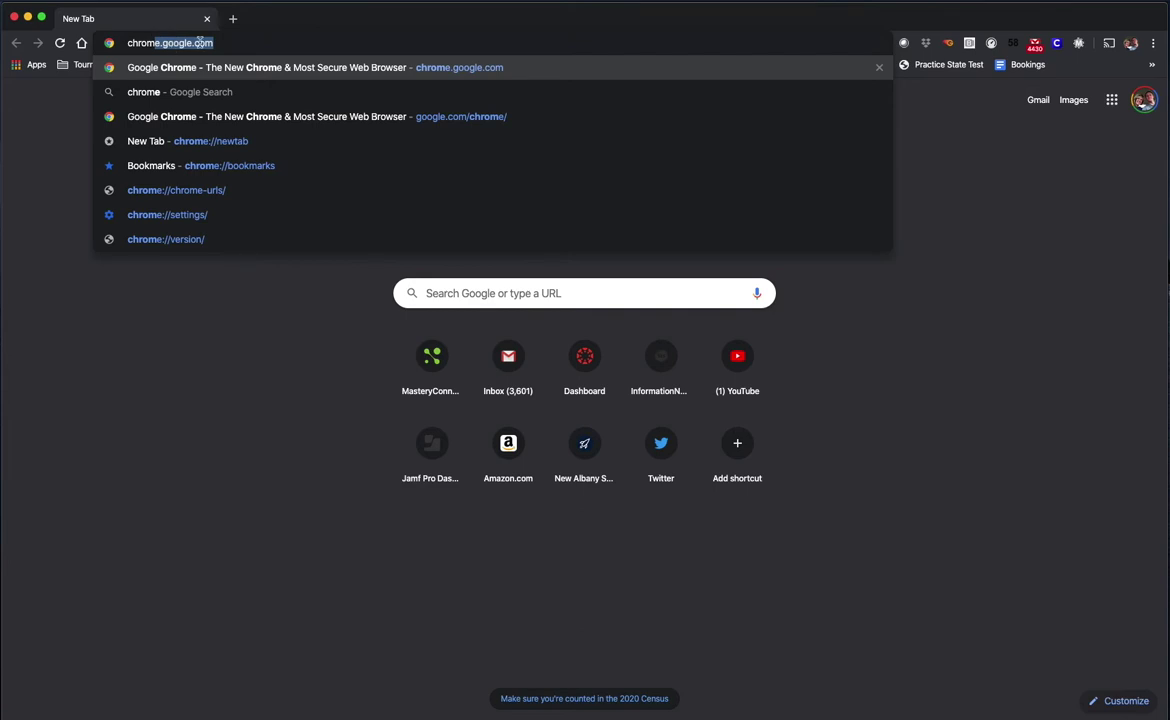
{"action": "key", "text": "Return"}
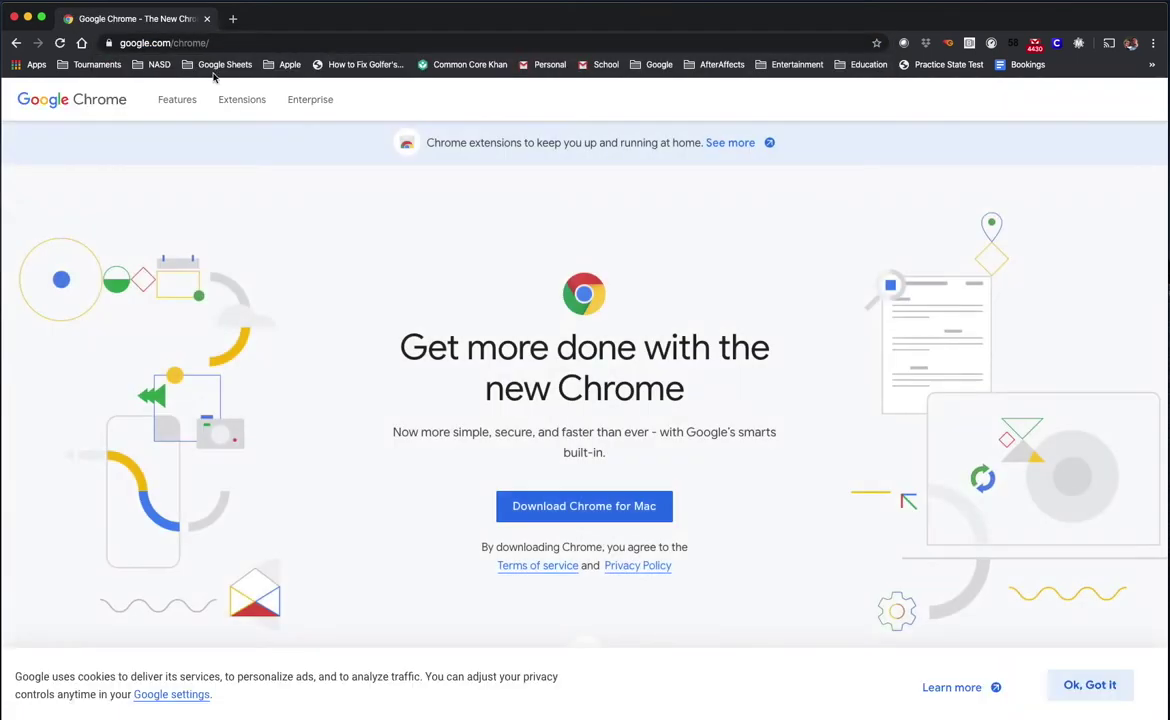
{"action": "left_click", "coordinate": [242, 100]}
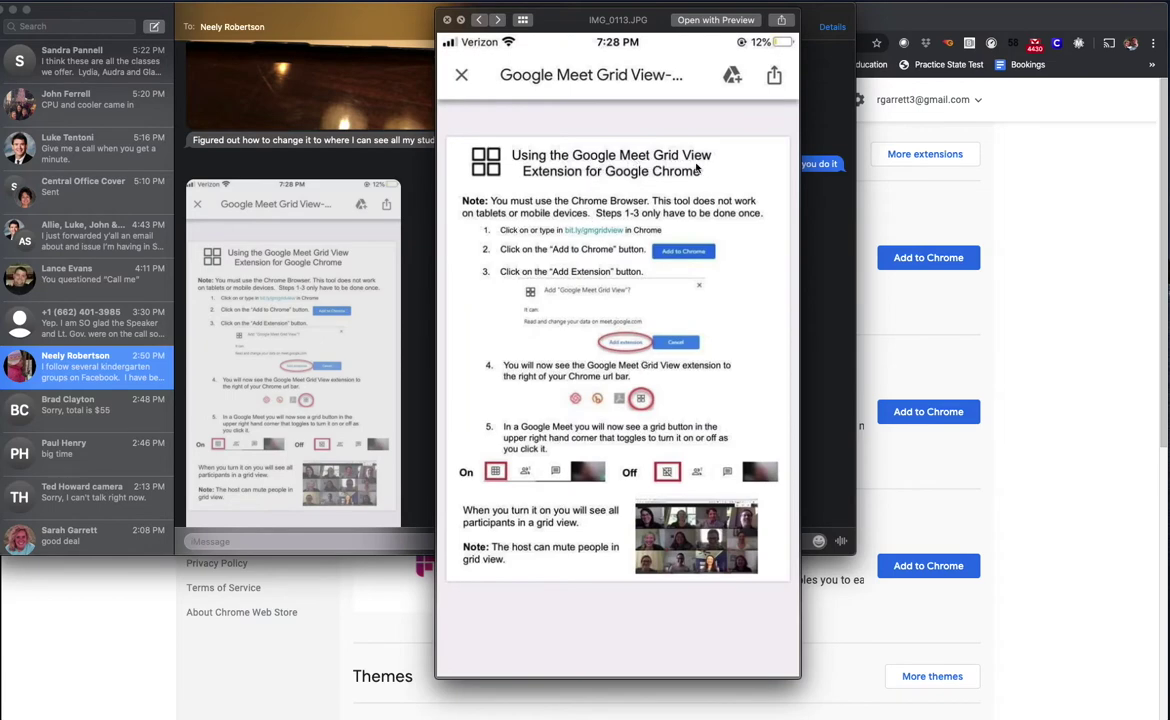
Search the Chrome Web Store for "google meet grid" and add the Google Meet Grid View extension to the browser
{"action": "left_click", "coordinate": [1105, 383]}
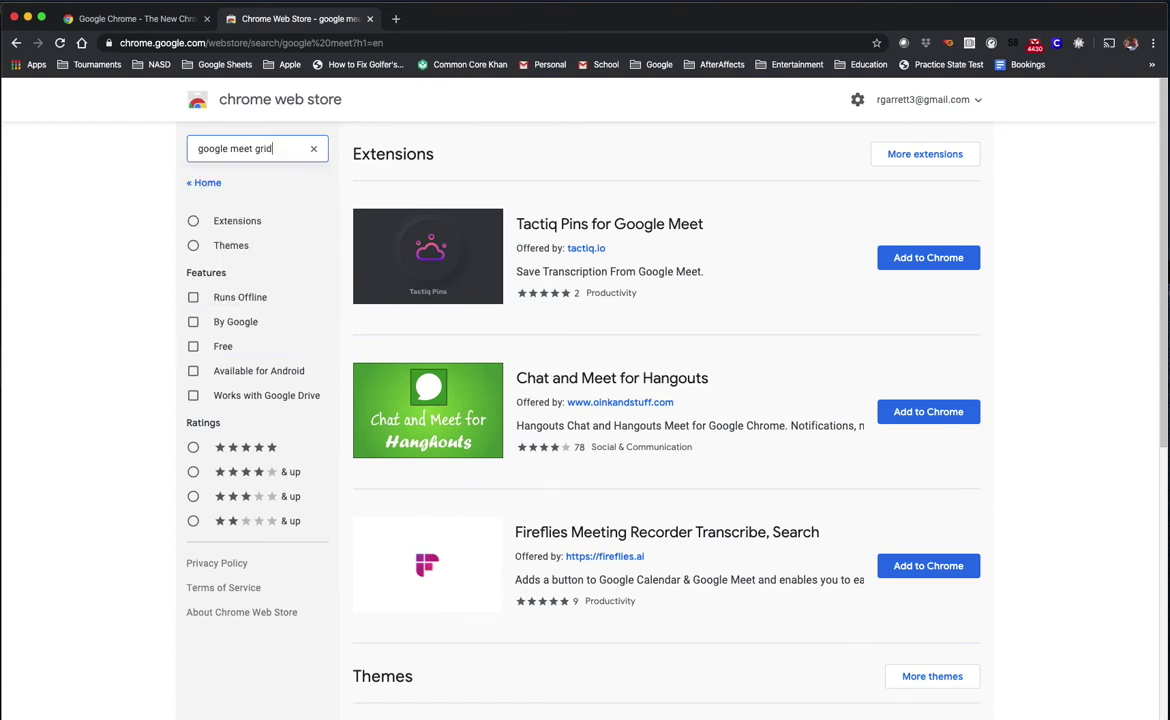
{"action": "key", "text": "Return"}
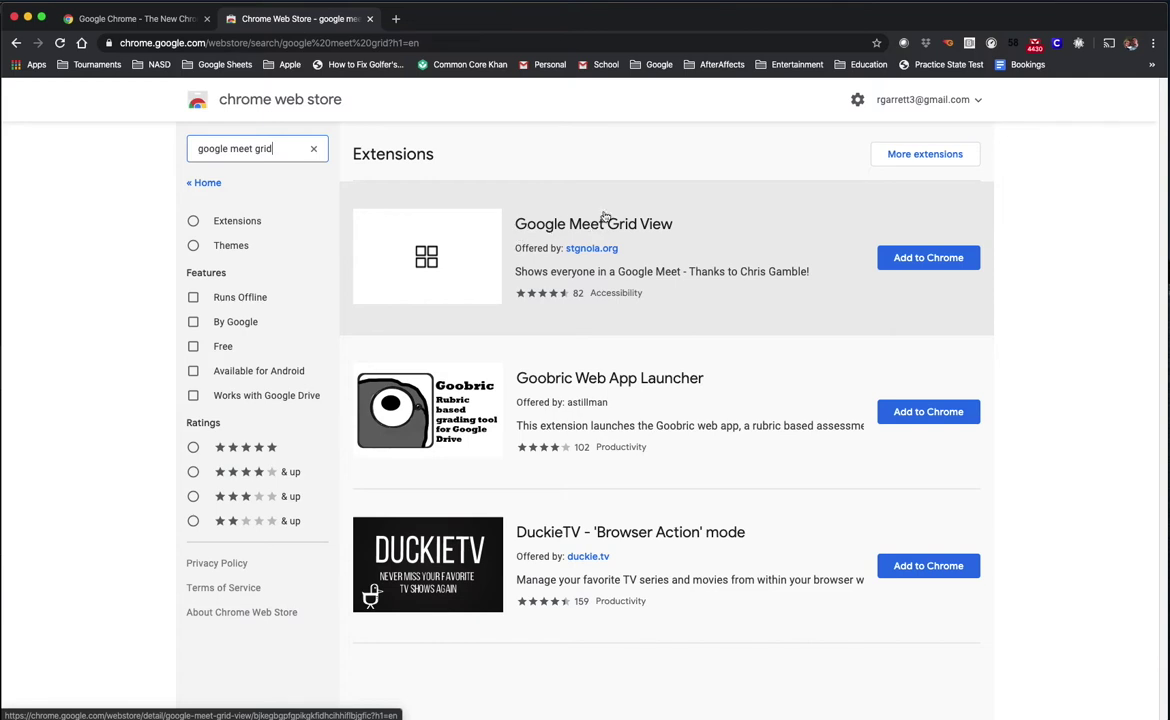
{"action": "left_click", "coordinate": [916, 262]}
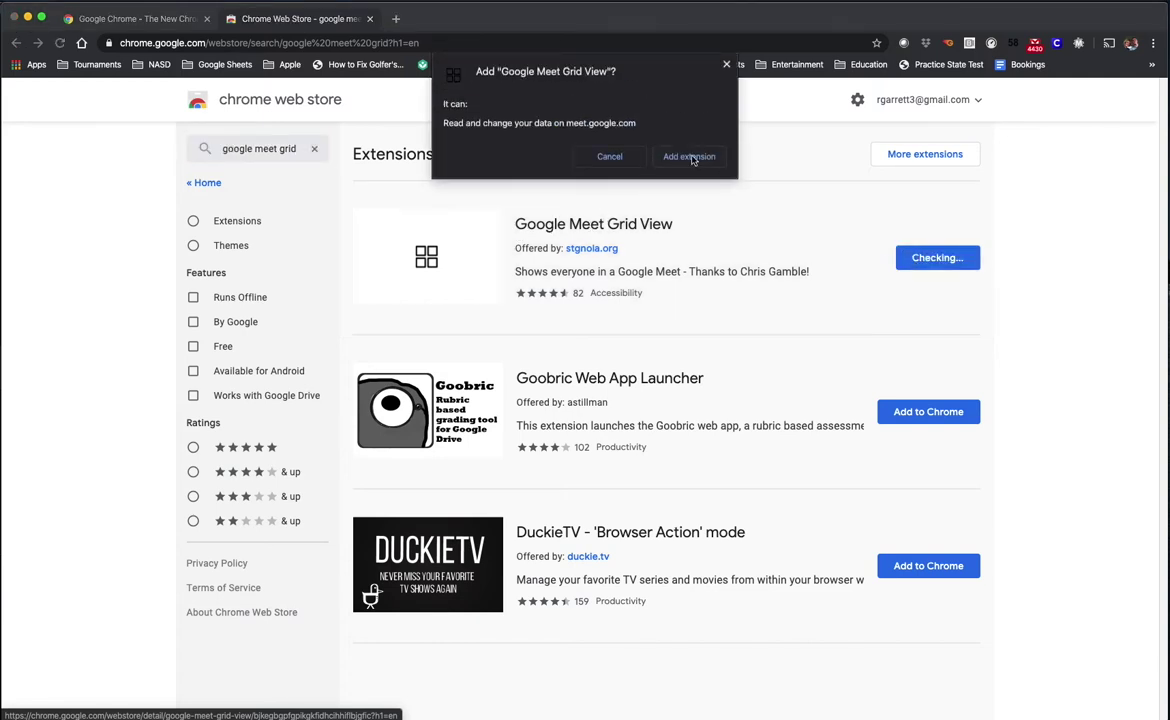
{"action": "left_click", "coordinate": [687, 159]}
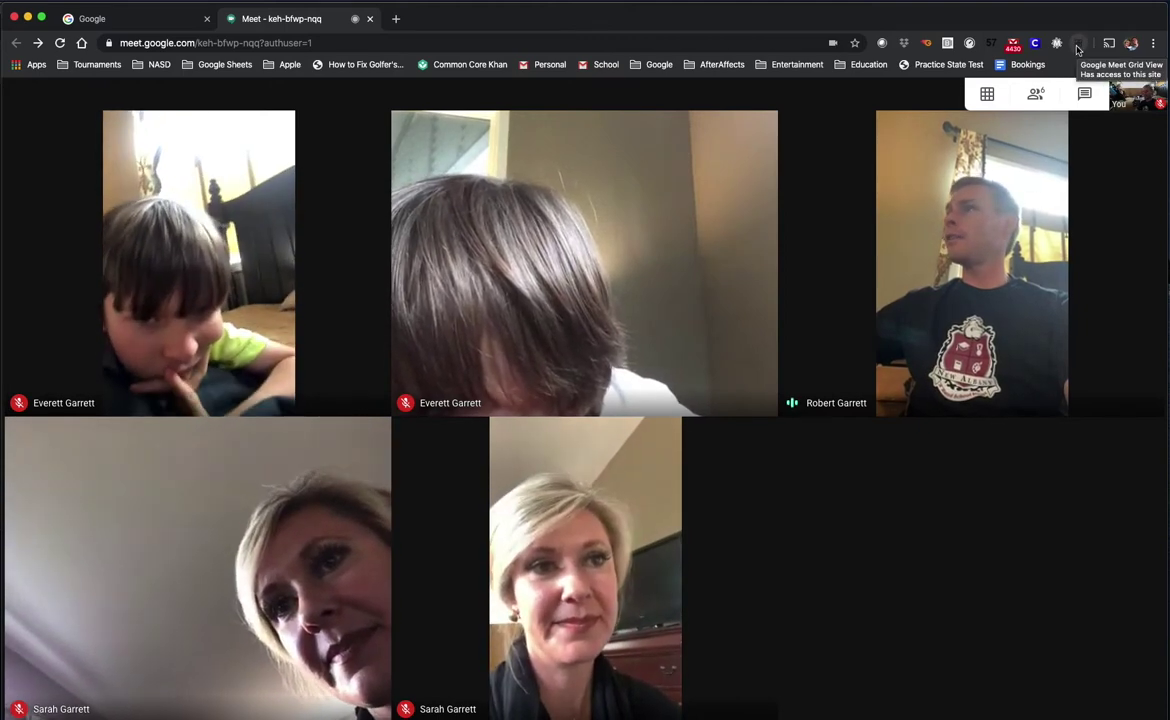
Turn the meeting's grid view off and back on
{"action": "mouse_move", "coordinate": [995, 92]}
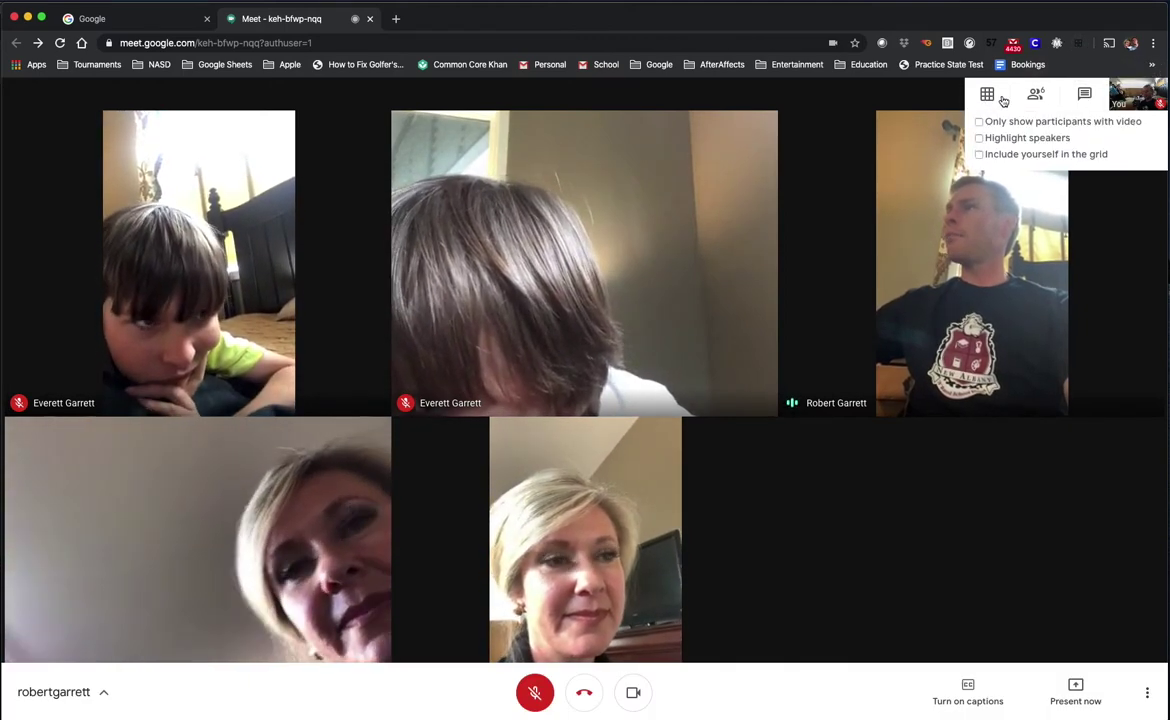
{"action": "left_click", "coordinate": [988, 95]}
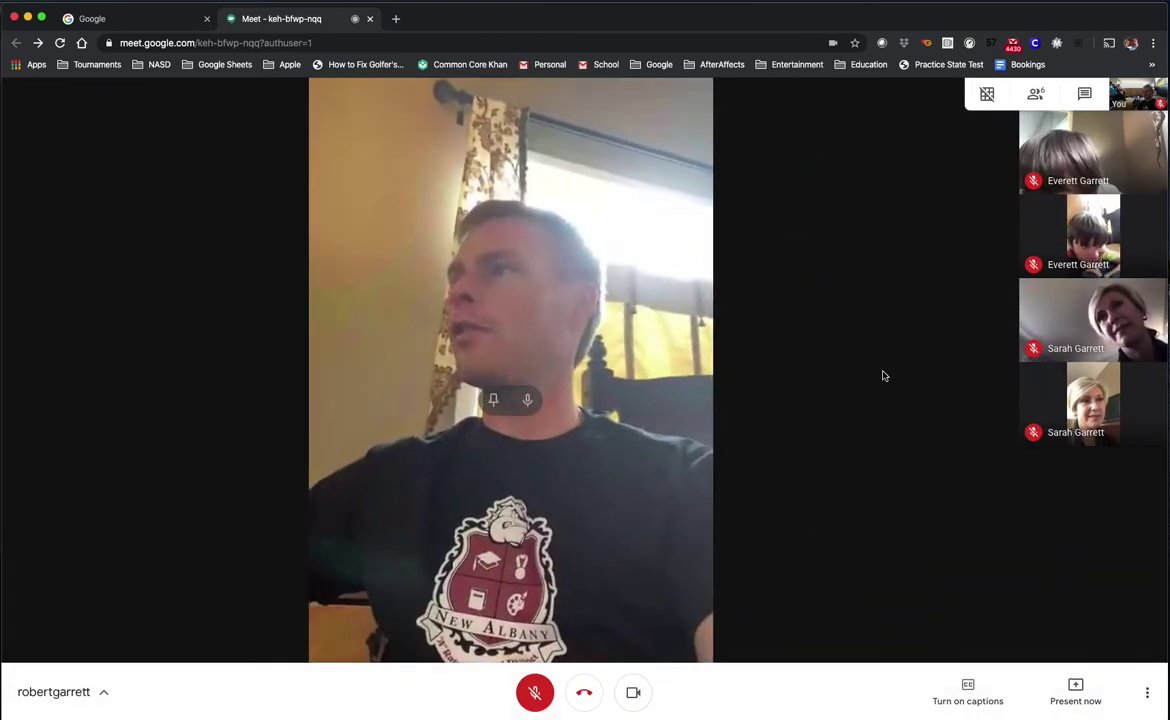
{"action": "left_click", "coordinate": [986, 95]}
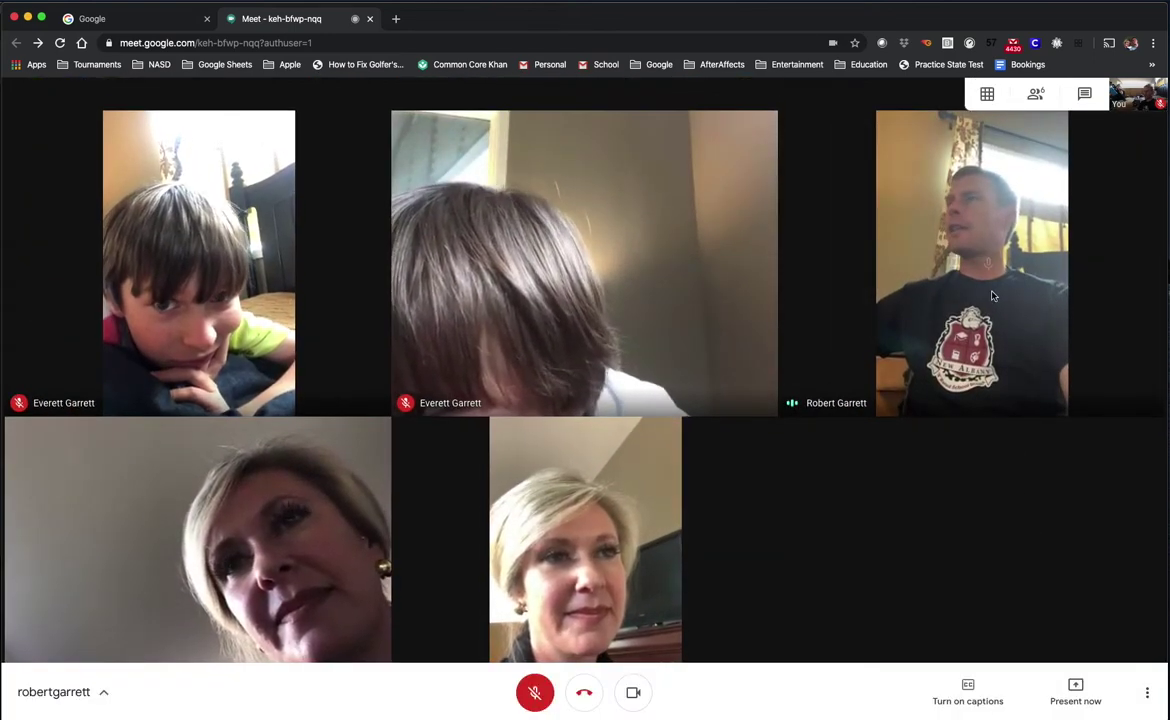
Toggle the grid view option for including yourself in the grid, leaving it enabled
{"action": "mouse_move", "coordinate": [985, 108]}
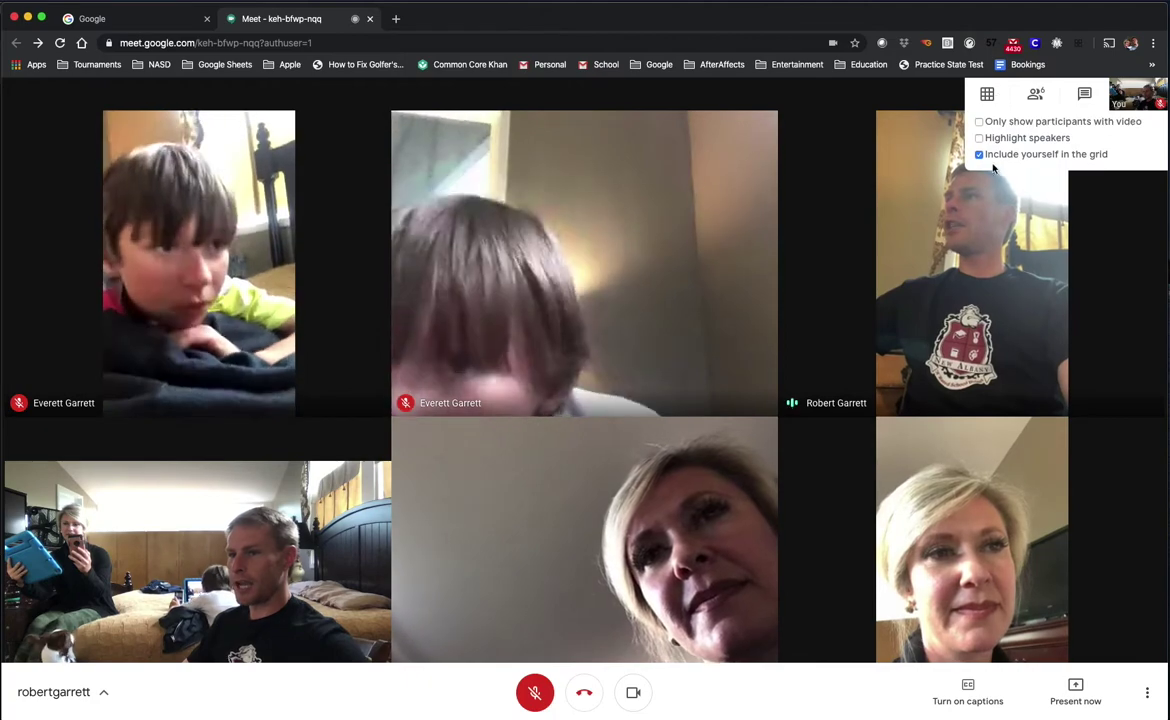
{"action": "left_click", "coordinate": [979, 154]}
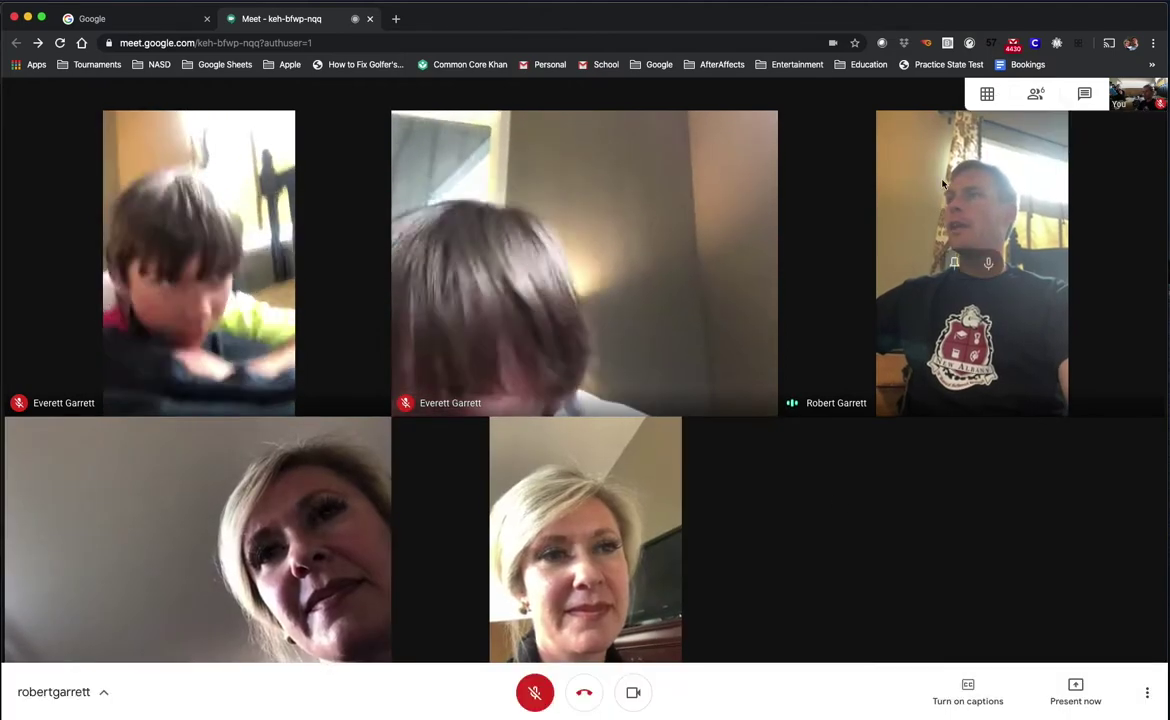
{"action": "mouse_move", "coordinate": [987, 95]}
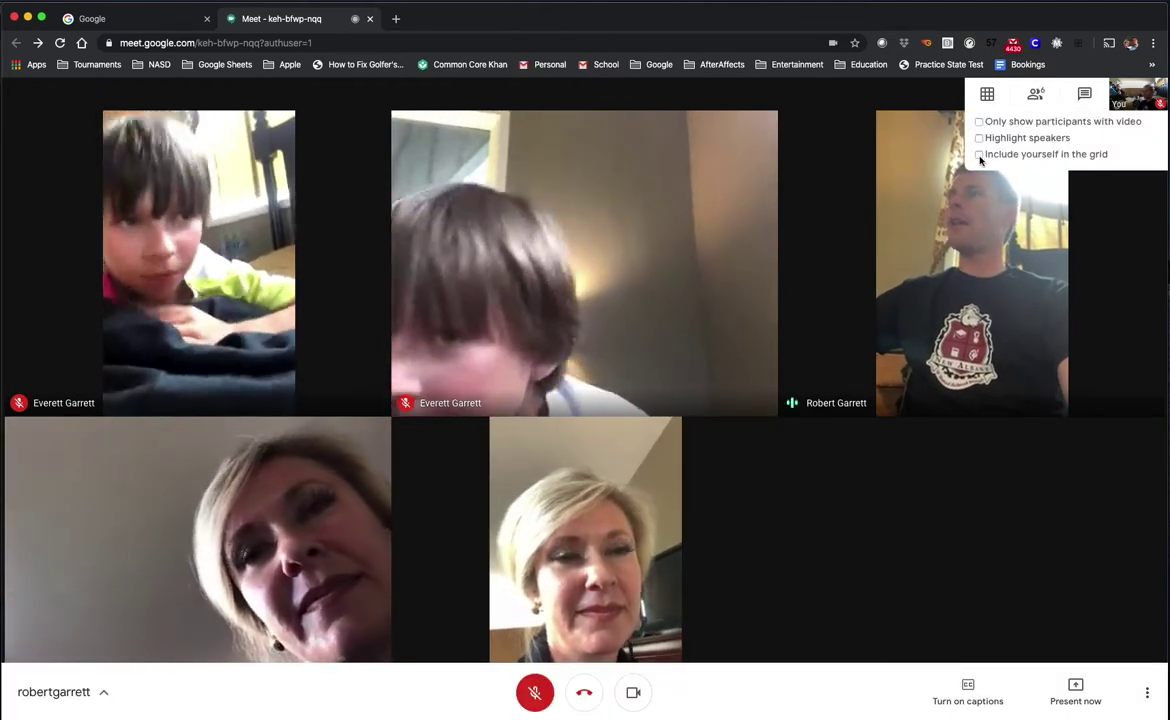
{"action": "left_click", "coordinate": [979, 155]}
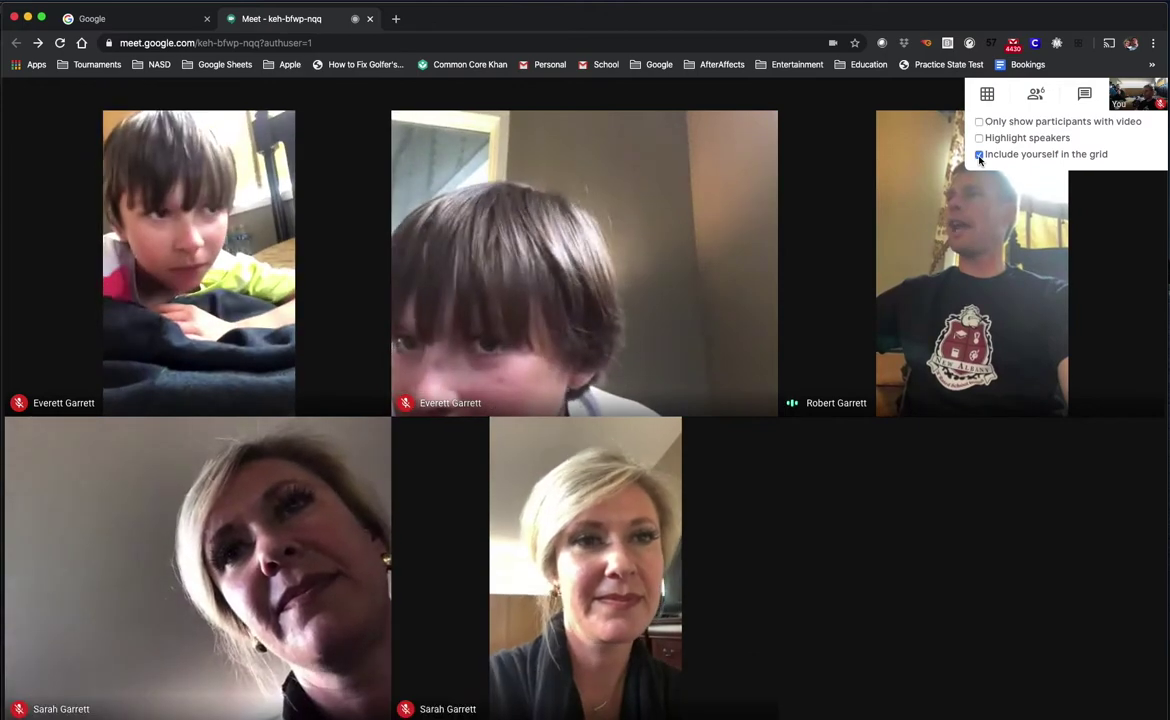
{"action": "left_click", "coordinate": [980, 154]}
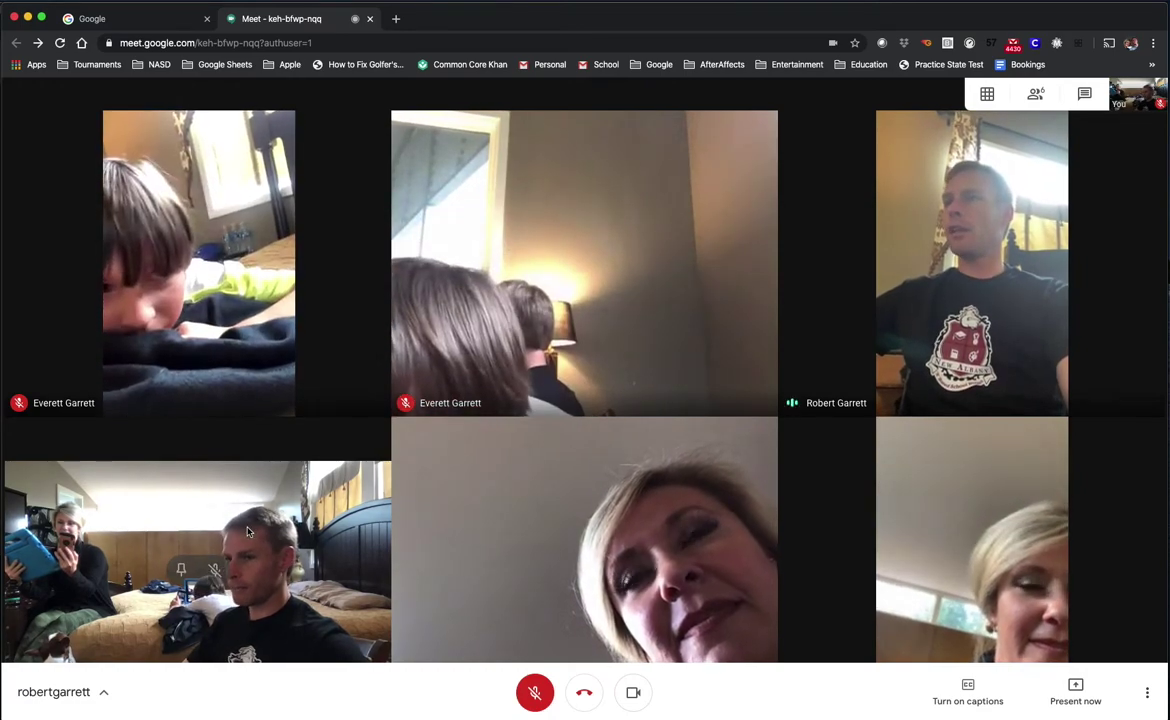
Enable speaker highlighting in the grid view and limit the grid to participants with video
{"action": "left_click", "coordinate": [985, 98]}
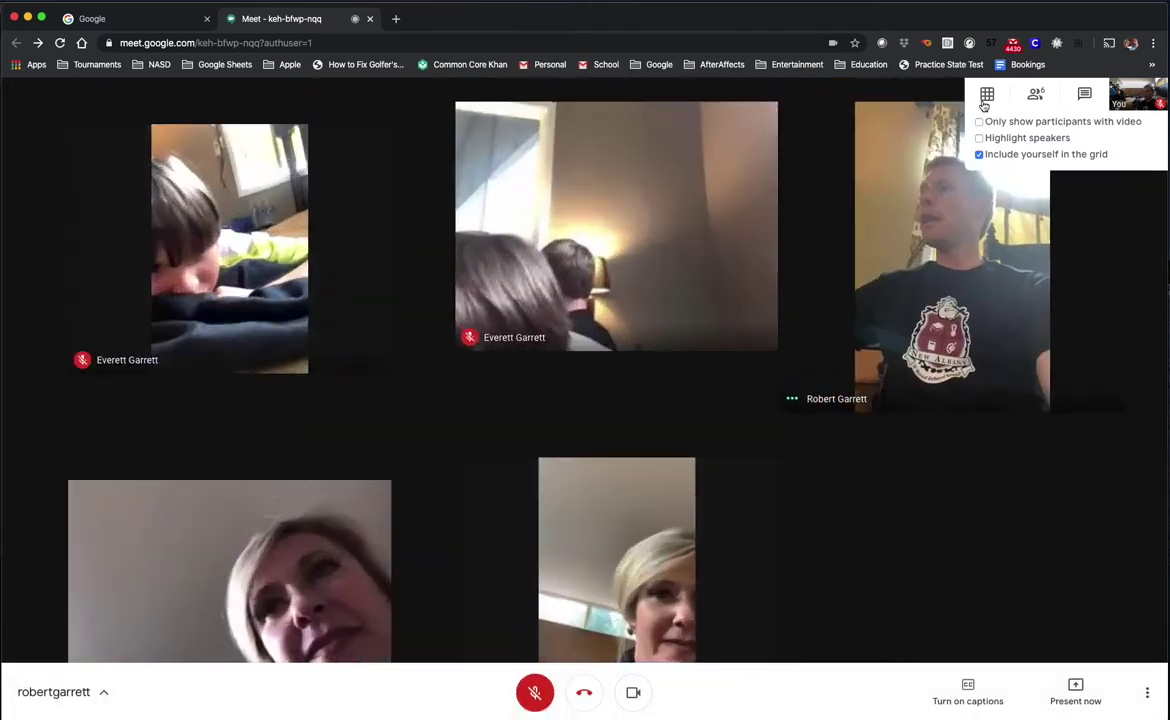
{"action": "left_click", "coordinate": [979, 138]}
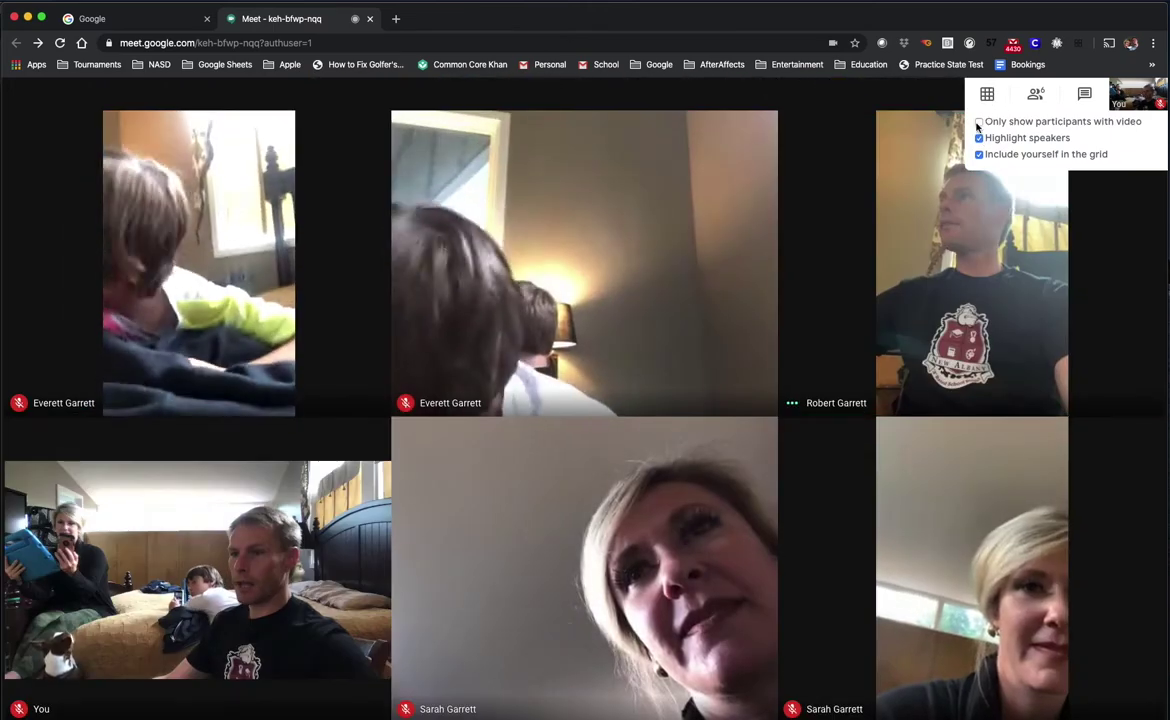
{"action": "left_click", "coordinate": [979, 122]}
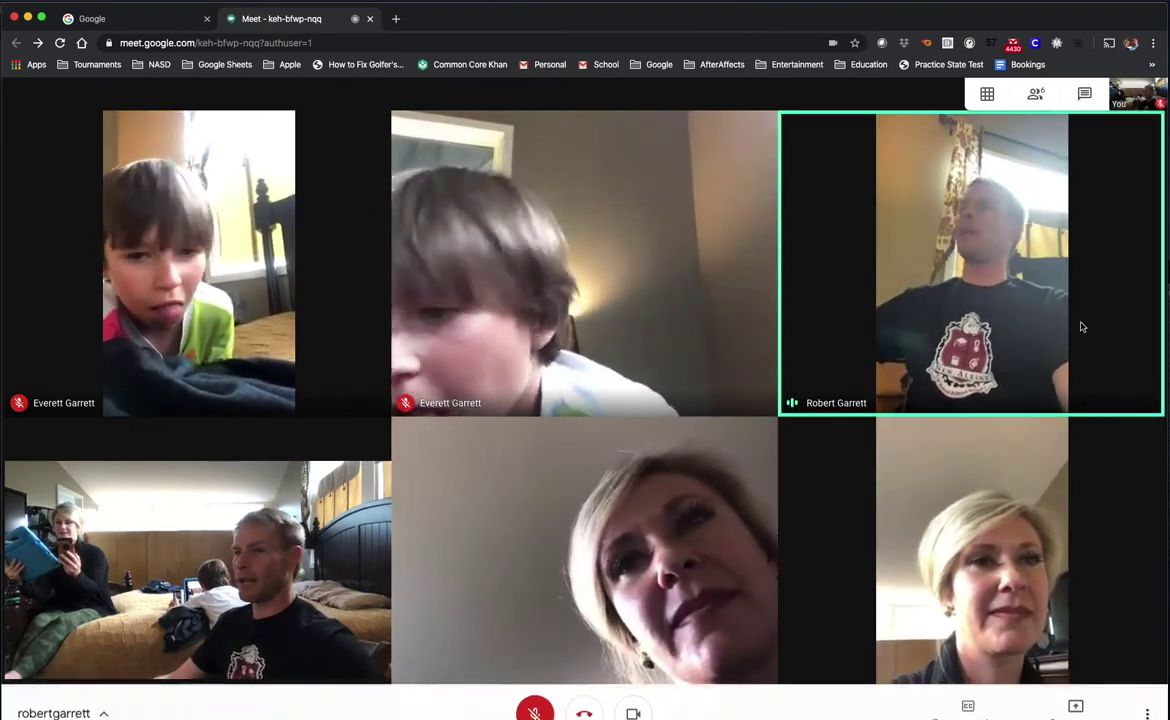
{"action": "left_click", "coordinate": [987, 93]}
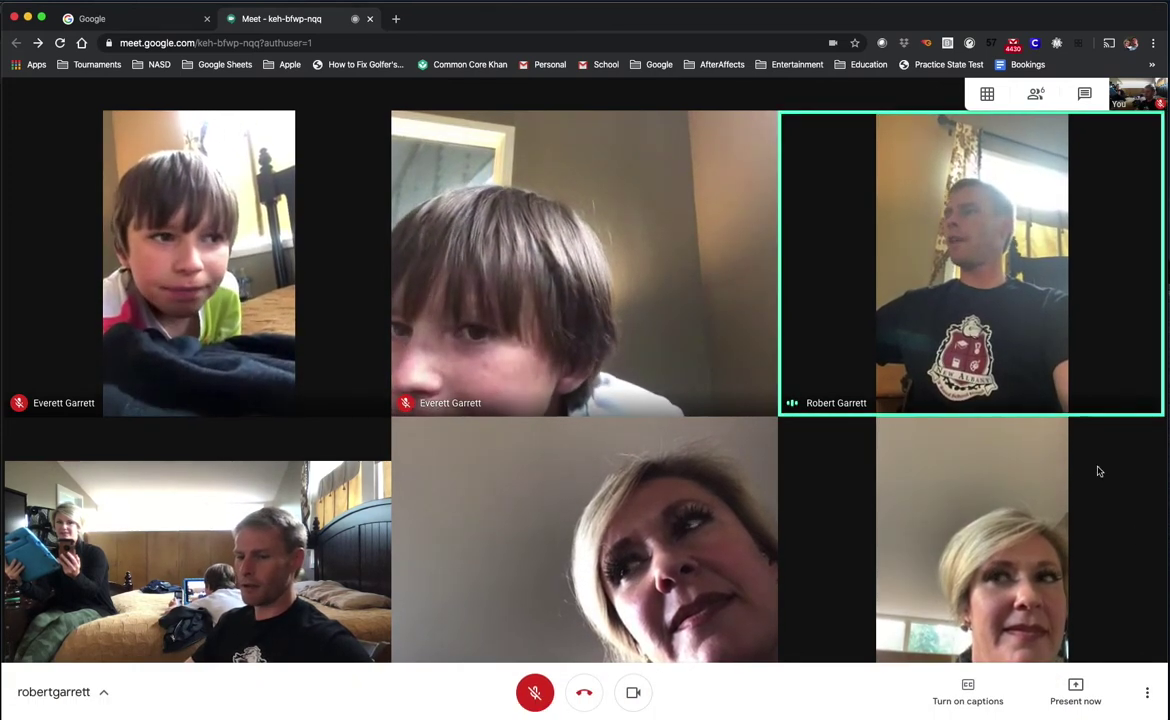
Open the meeting's video settings and choose High definition (720p) as the maximum send resolution
{"action": "left_click", "coordinate": [1148, 697]}
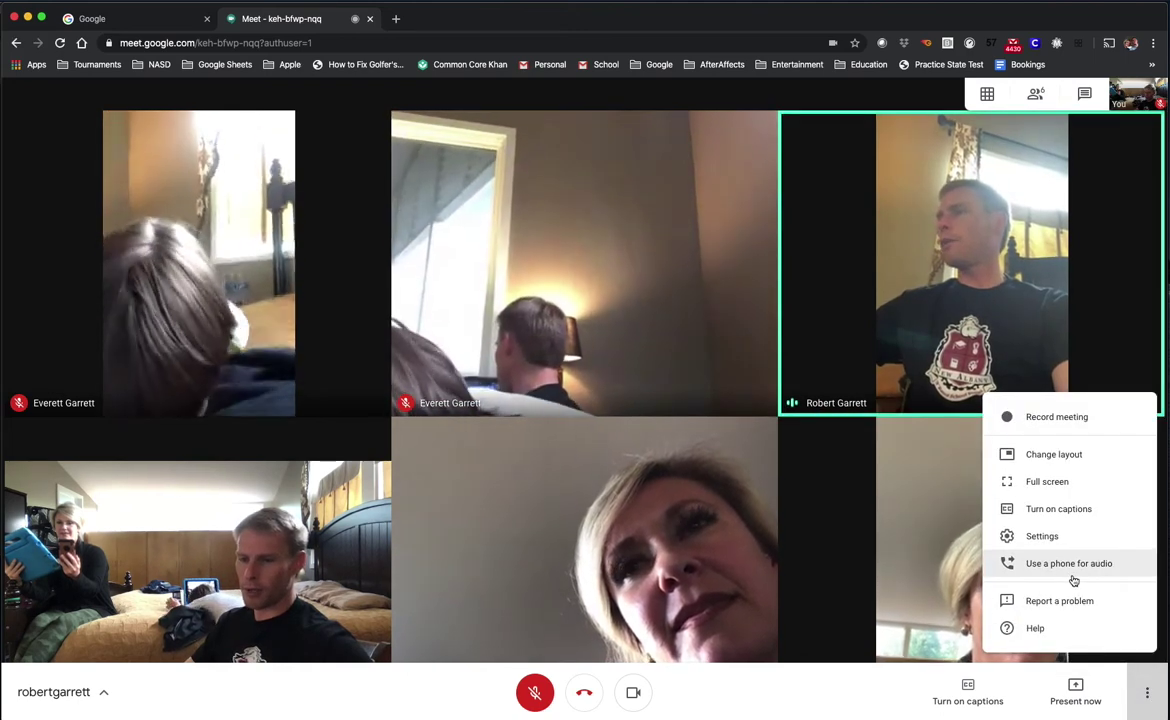
{"action": "left_click", "coordinate": [1028, 536]}
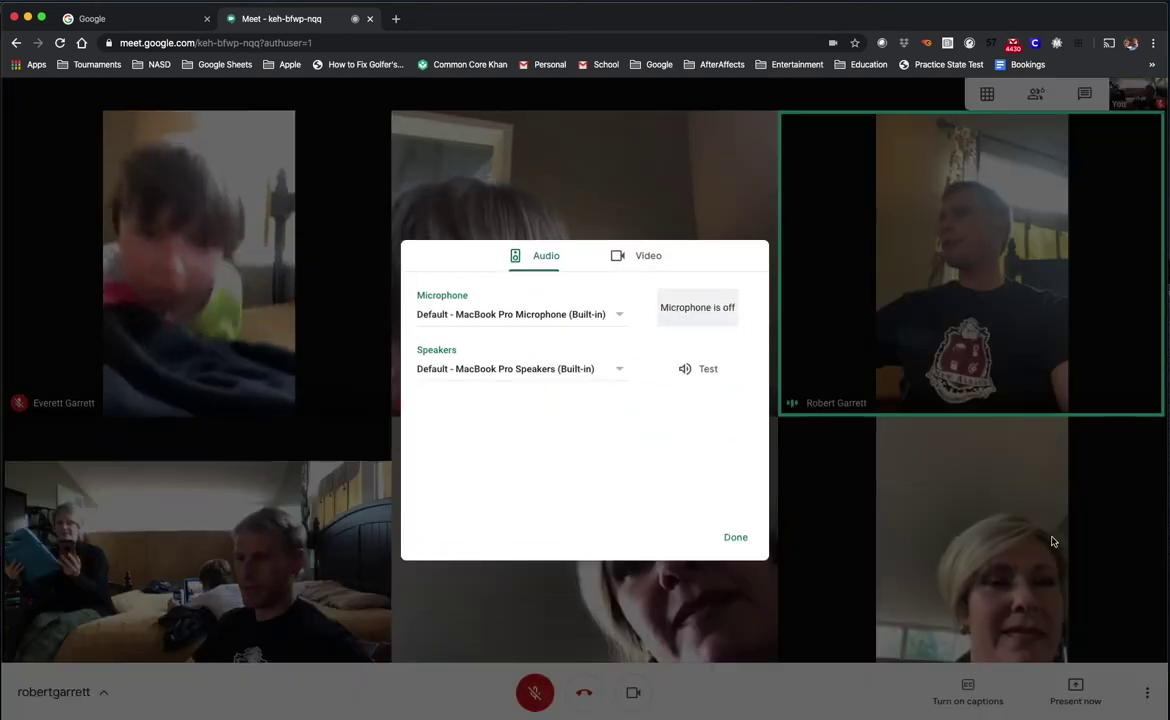
{"action": "left_click", "coordinate": [645, 256]}
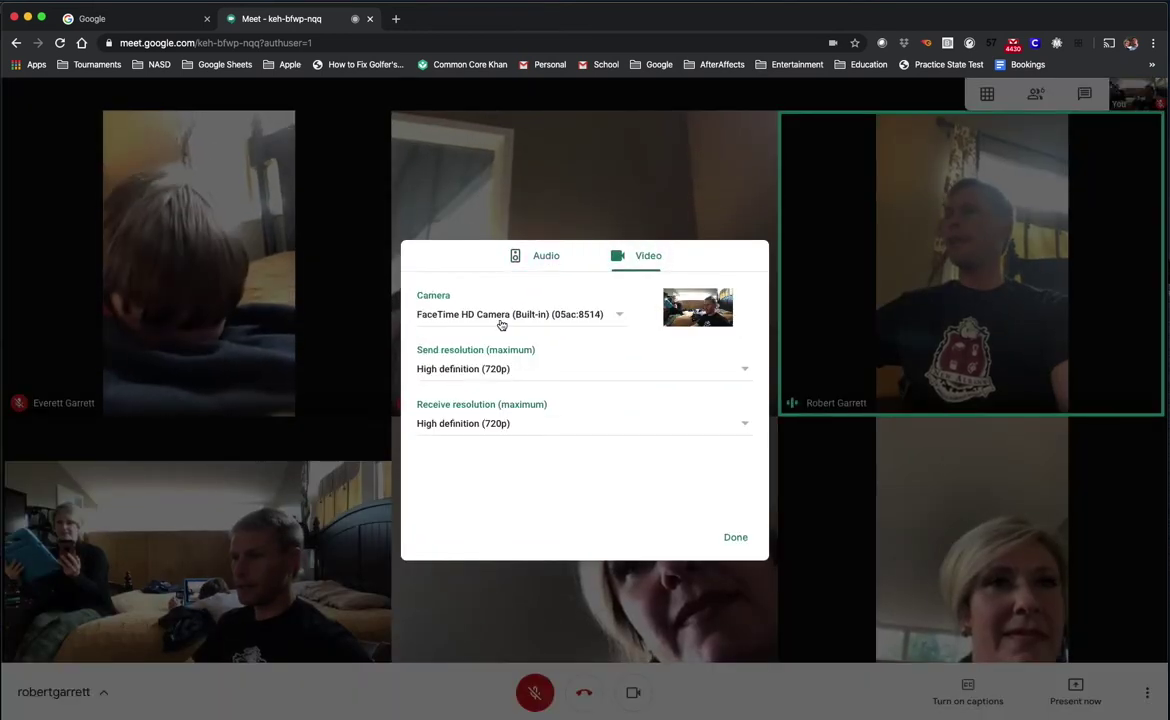
{"action": "left_click", "coordinate": [479, 378]}
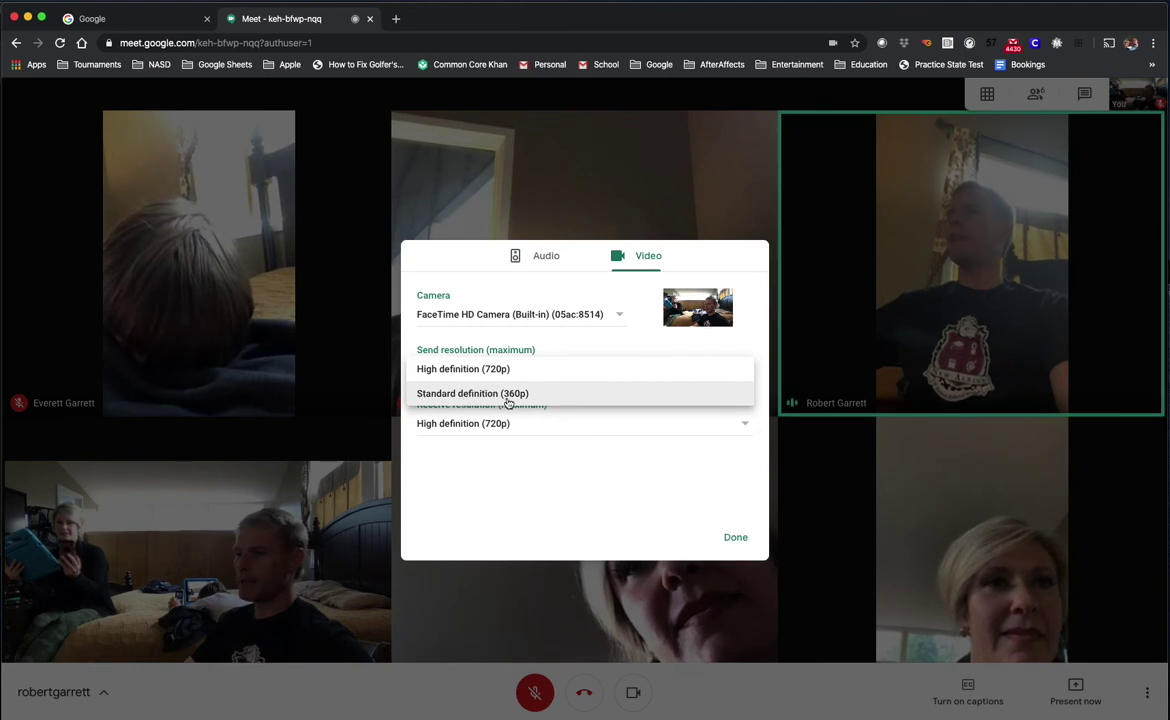
{"action": "left_click", "coordinate": [497, 373]}
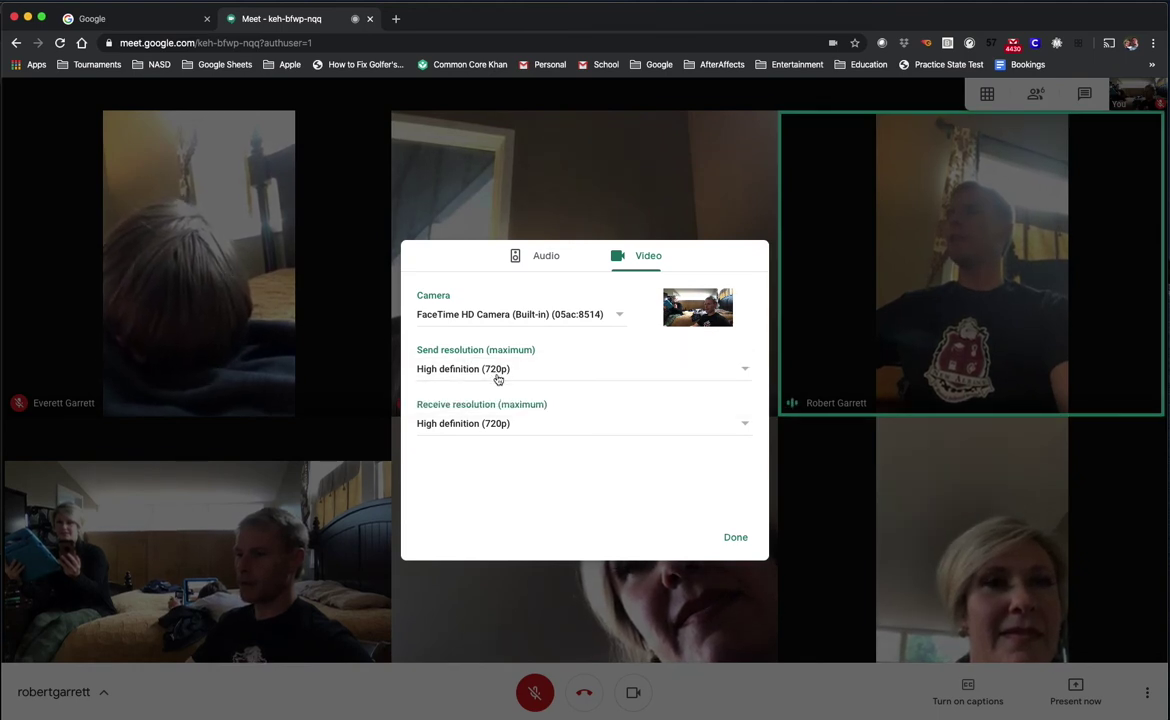
Keep the maximum send and receive resolutions at High definition (720p) and close the meeting settings
{"action": "left_click", "coordinate": [493, 424]}
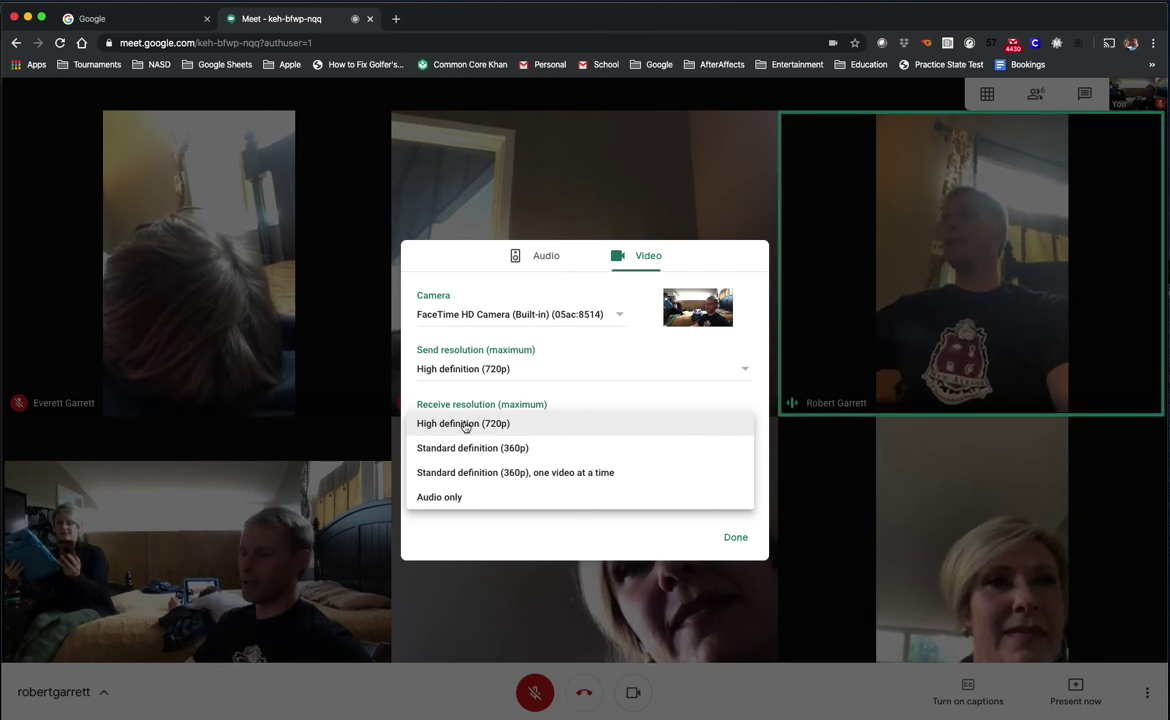
{"action": "left_click", "coordinate": [473, 425]}
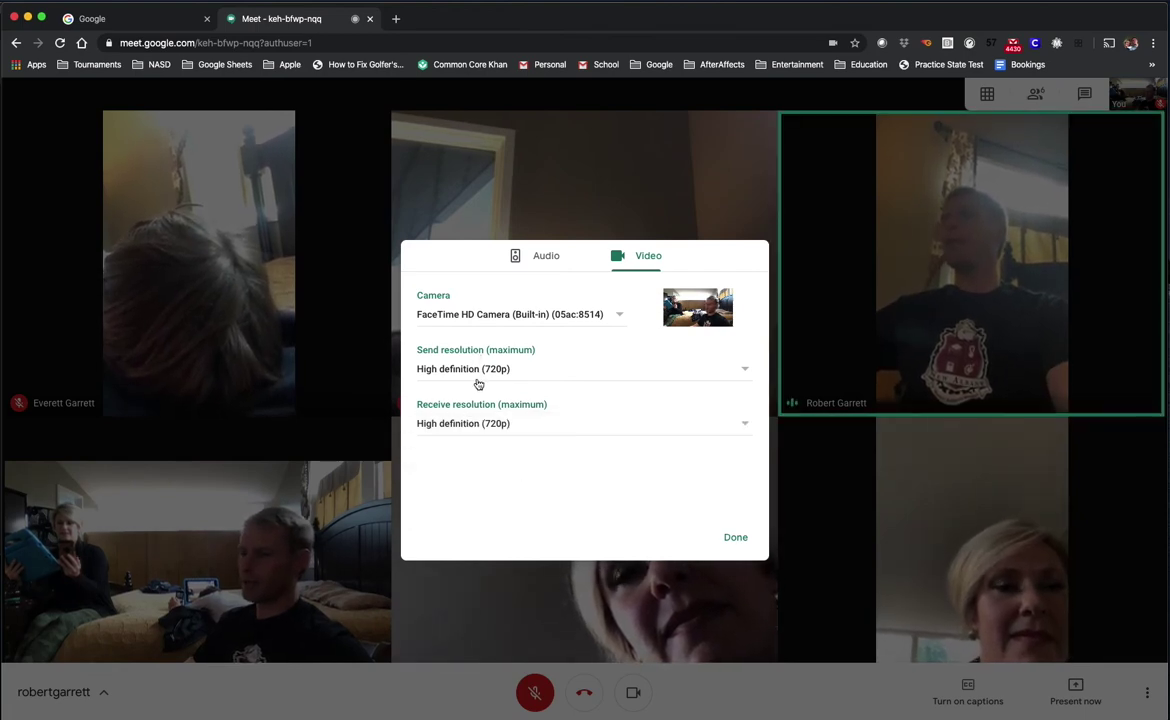
{"action": "left_click", "coordinate": [480, 376]}
{"action": "left_click", "coordinate": [478, 368]}
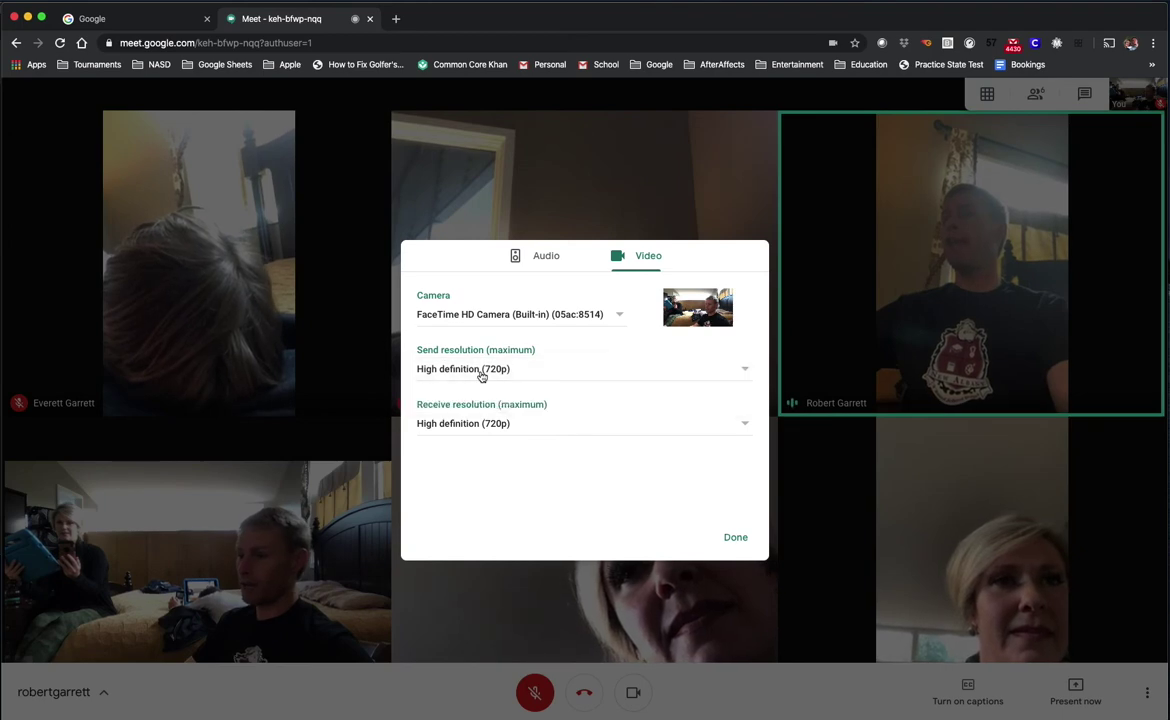
{"action": "left_click", "coordinate": [472, 424]}
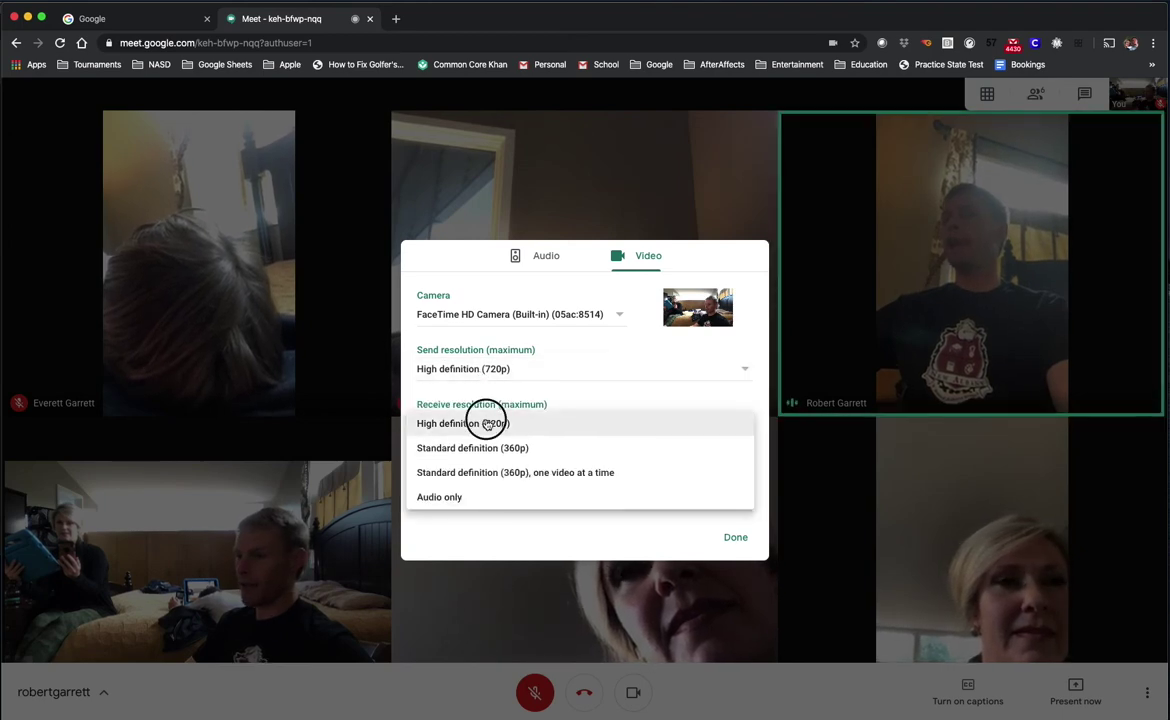
{"action": "left_click", "coordinate": [487, 424]}
{"action": "key", "text": "Escape"}
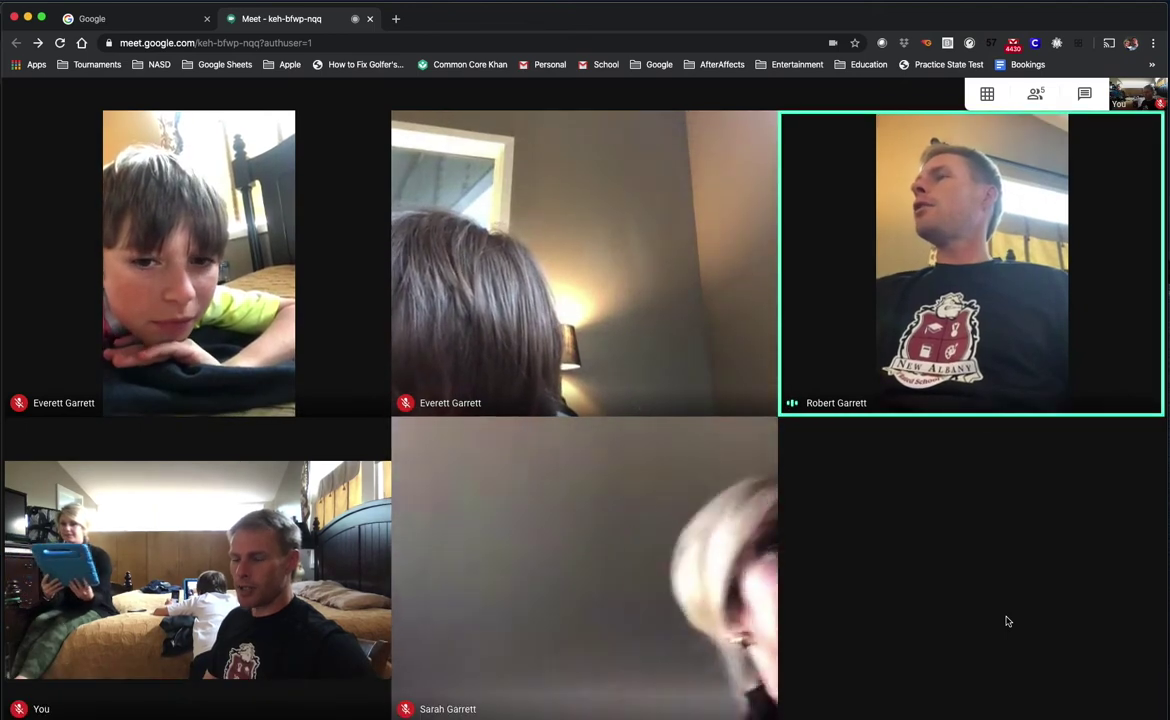
Reopen the video settings, select High definition (720p) for the maximum send resolution and finish the dialog
{"action": "left_click", "coordinate": [1150, 700]}
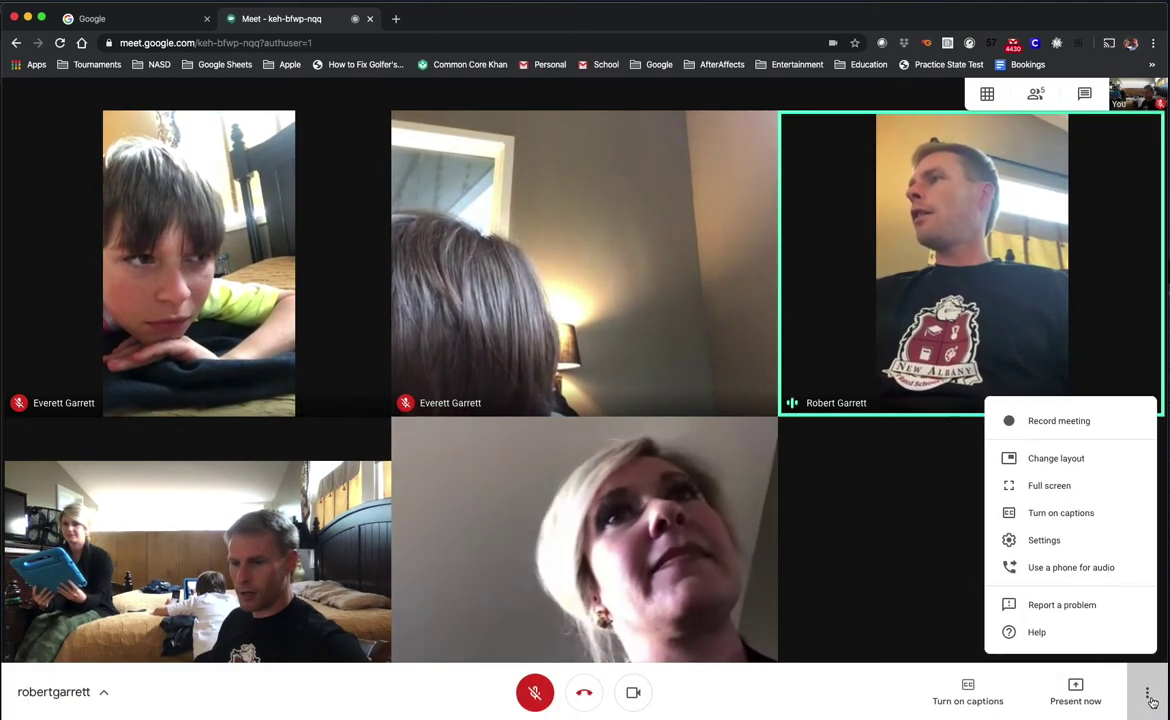
{"action": "left_click", "coordinate": [1050, 541]}
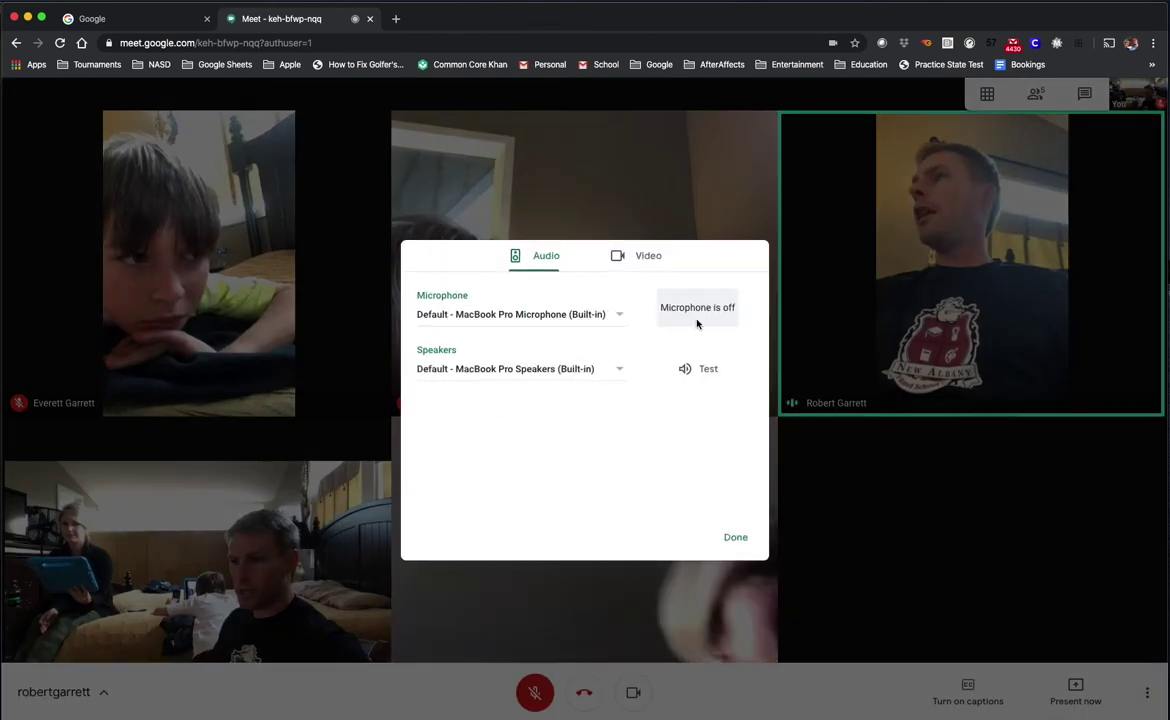
{"action": "left_click", "coordinate": [622, 252]}
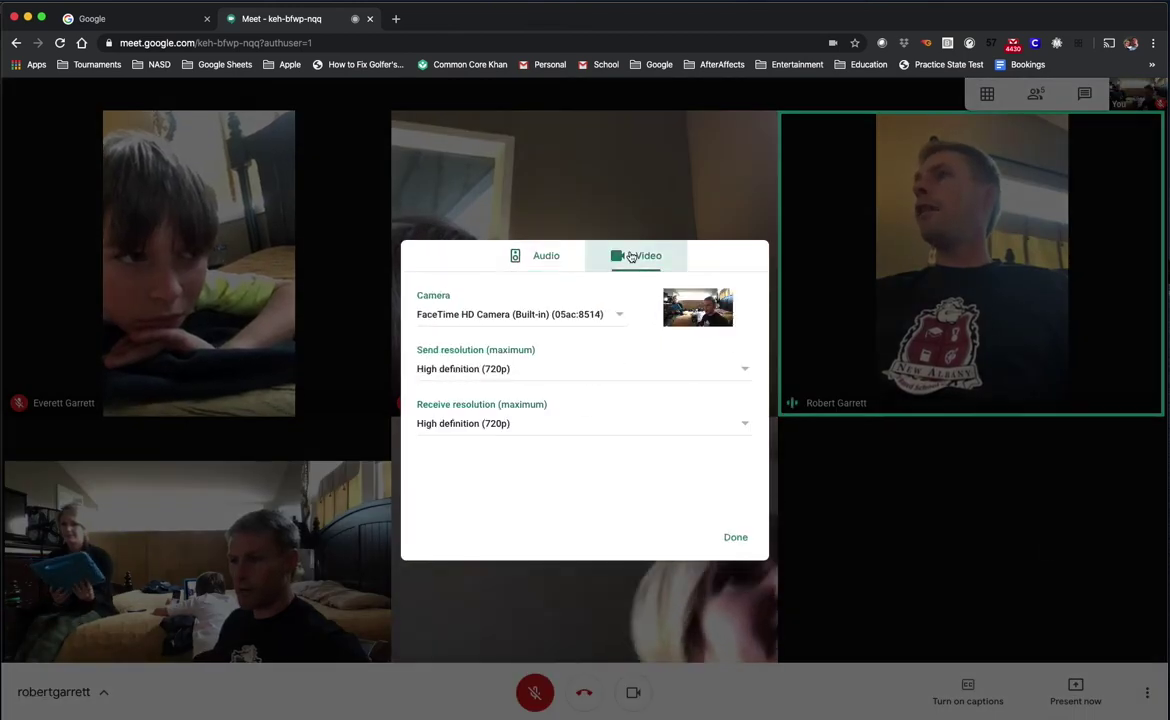
{"action": "left_click", "coordinate": [475, 369]}
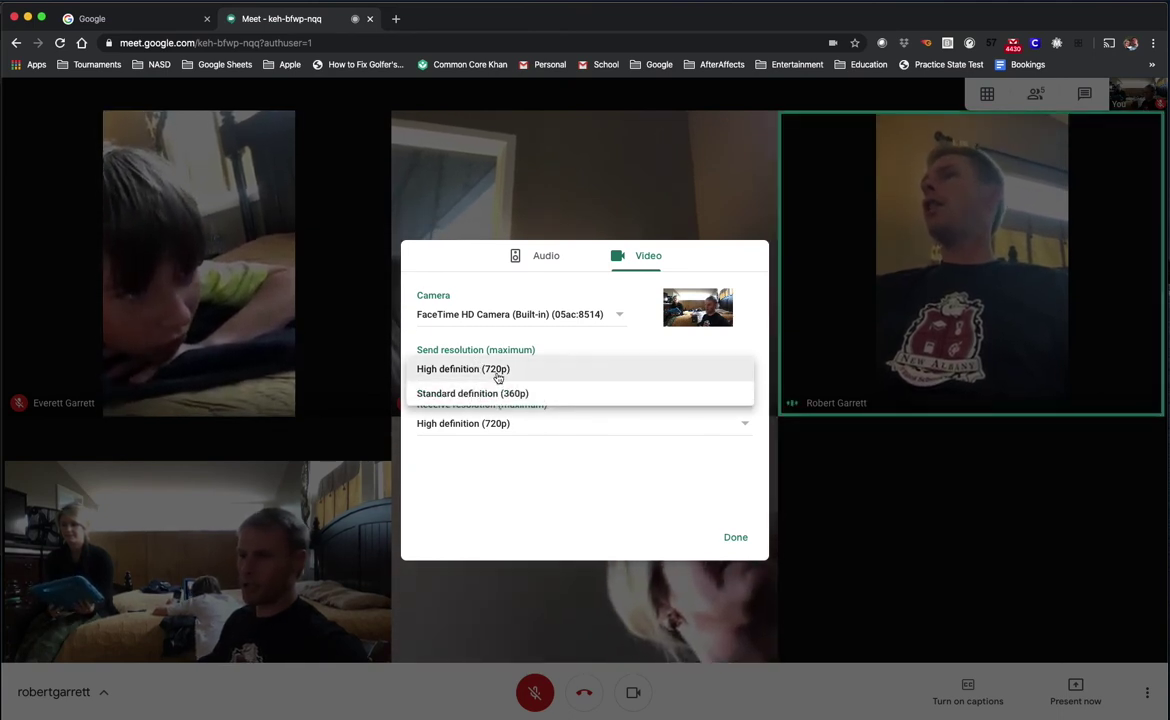
{"action": "left_click", "coordinate": [499, 372]}
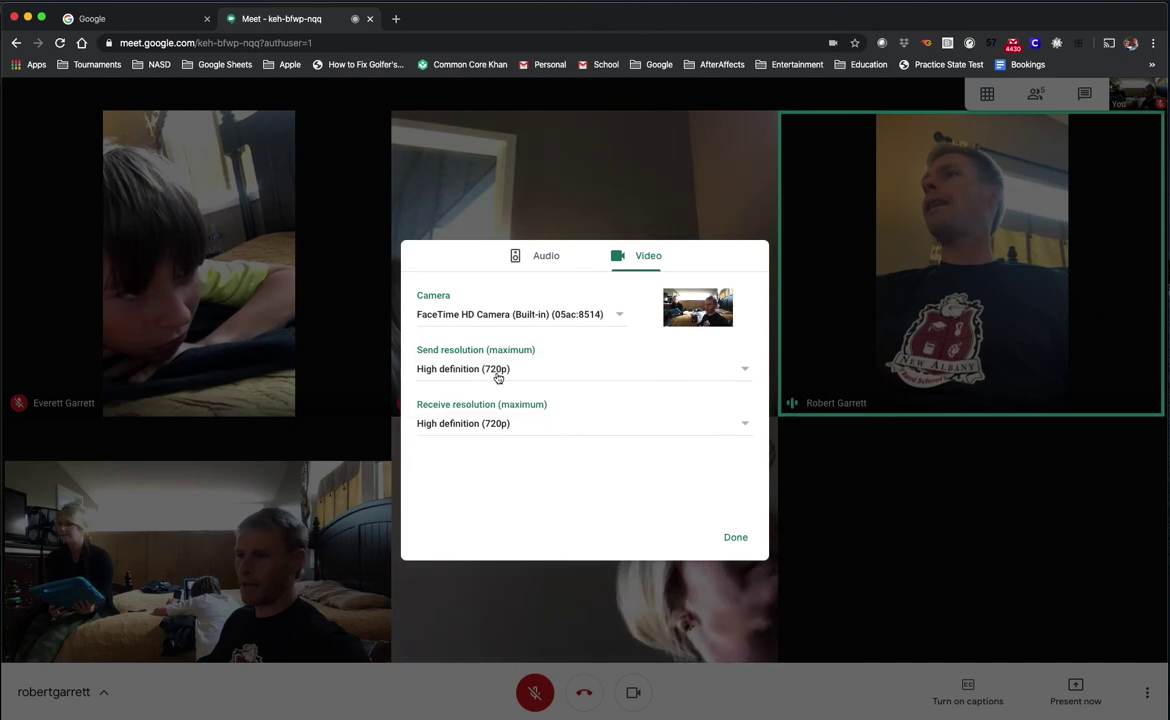
{"action": "left_click", "coordinate": [736, 536]}
Return to the video settings, choose High definition (720p) for sending and open the receive resolution choices
{"action": "left_click", "coordinate": [1146, 692]}
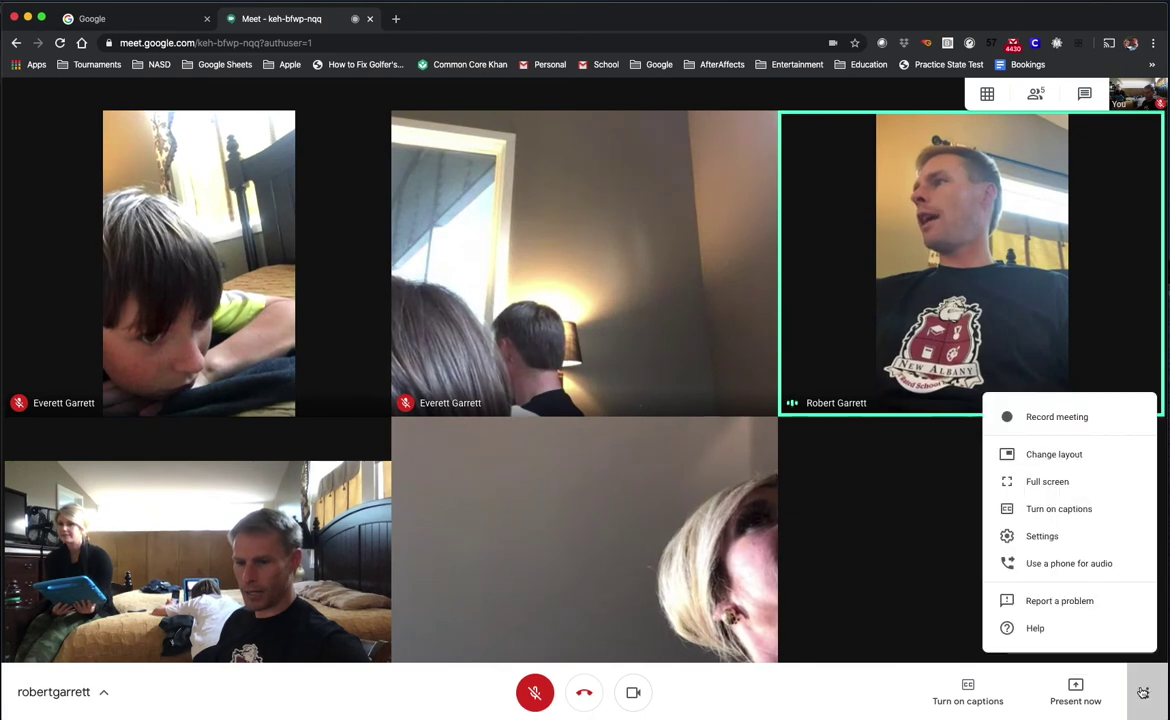
{"action": "left_click", "coordinate": [1060, 540]}
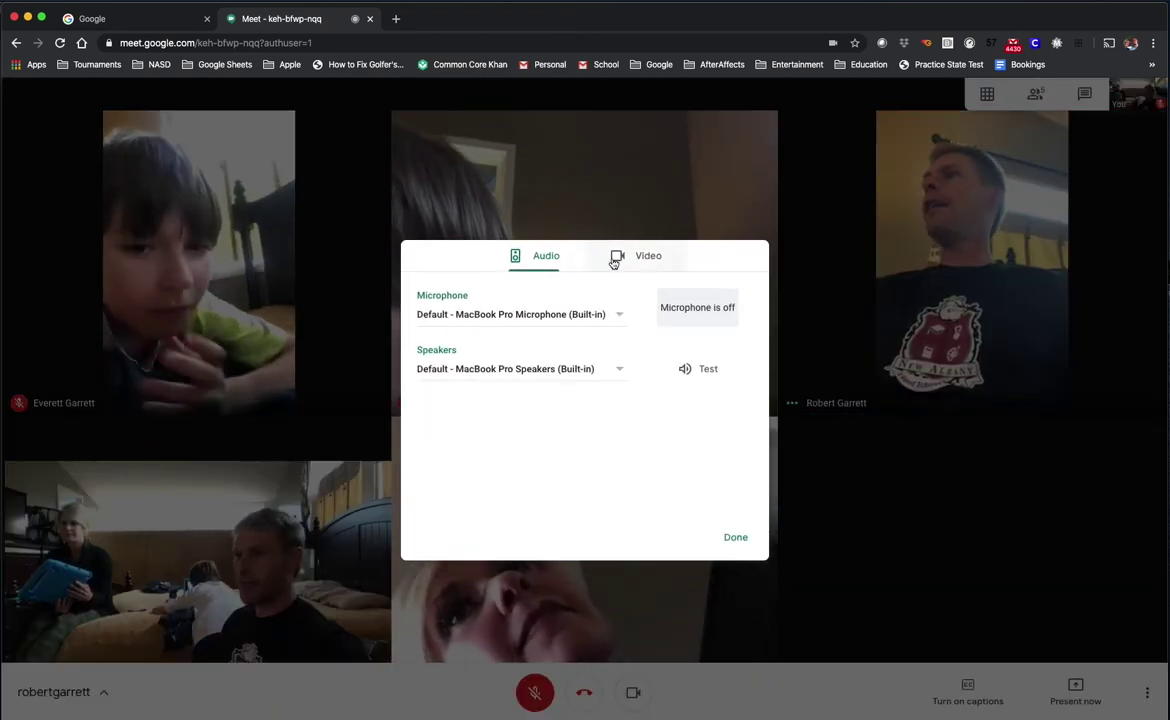
{"action": "left_click", "coordinate": [638, 257]}
{"action": "left_click", "coordinate": [474, 372]}
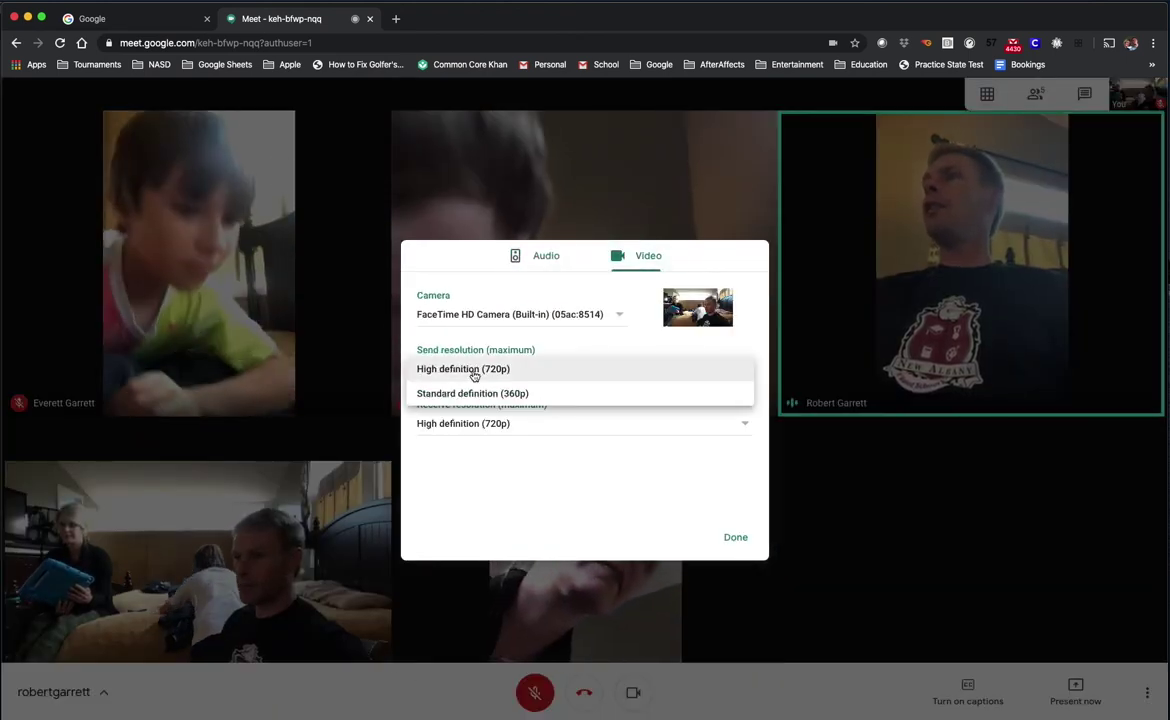
{"action": "left_click", "coordinate": [465, 370]}
{"action": "left_click", "coordinate": [486, 422]}
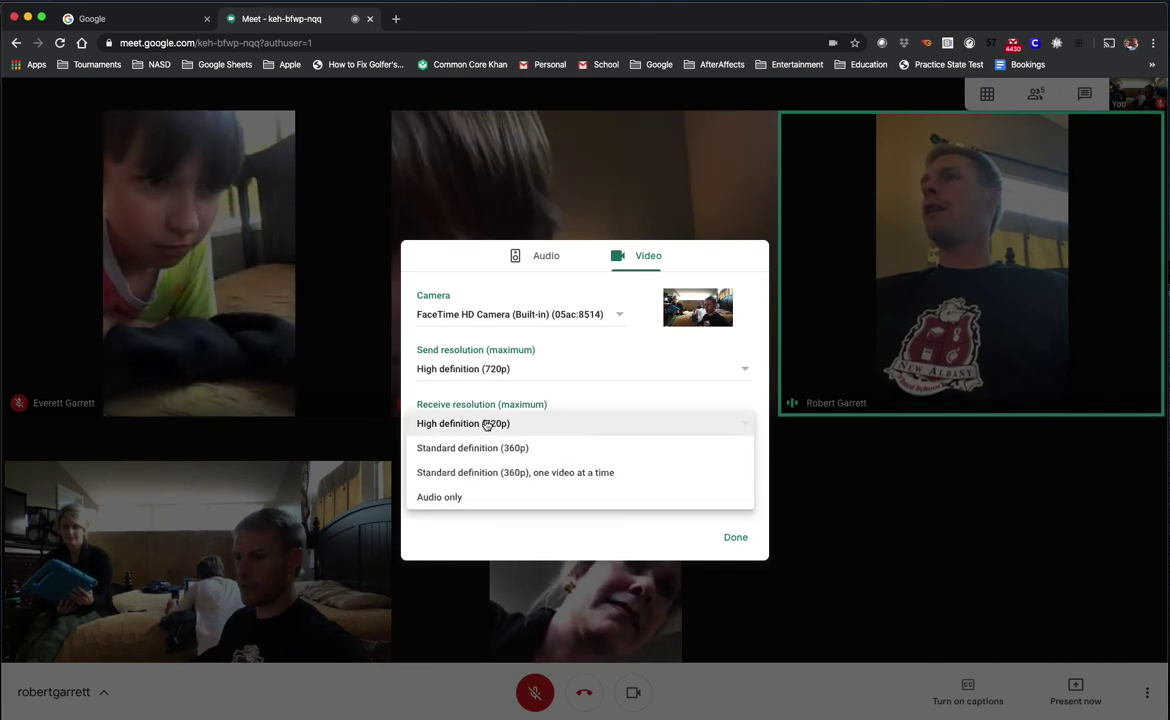